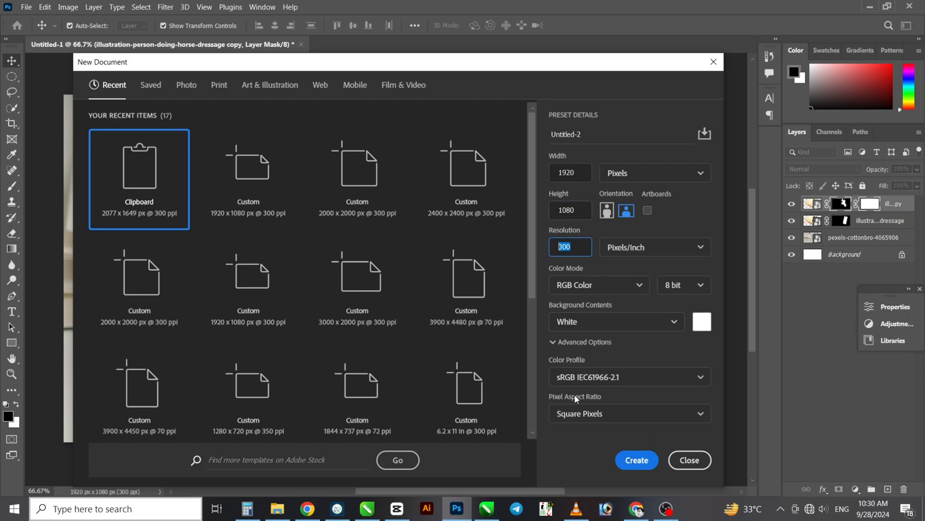
Create a 1920 x 1080 px document at 300 pixels/inch and place the pexels-cottonbro-4065906 photo in it
{"action": "left_click", "coordinate": [637, 461]}
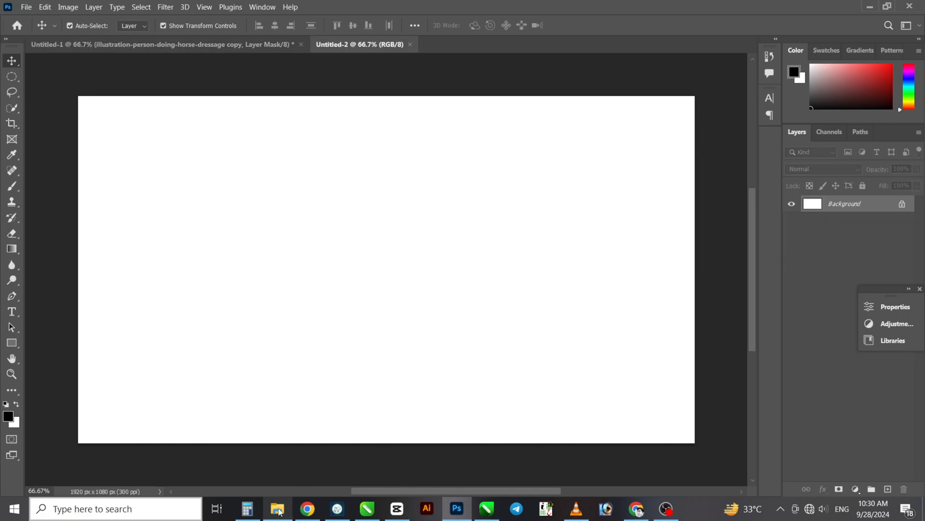
{"action": "left_click", "coordinate": [279, 511]}
{"action": "left_click_drag", "start_coordinate": [311, 218], "coordinate": [652, 314]}
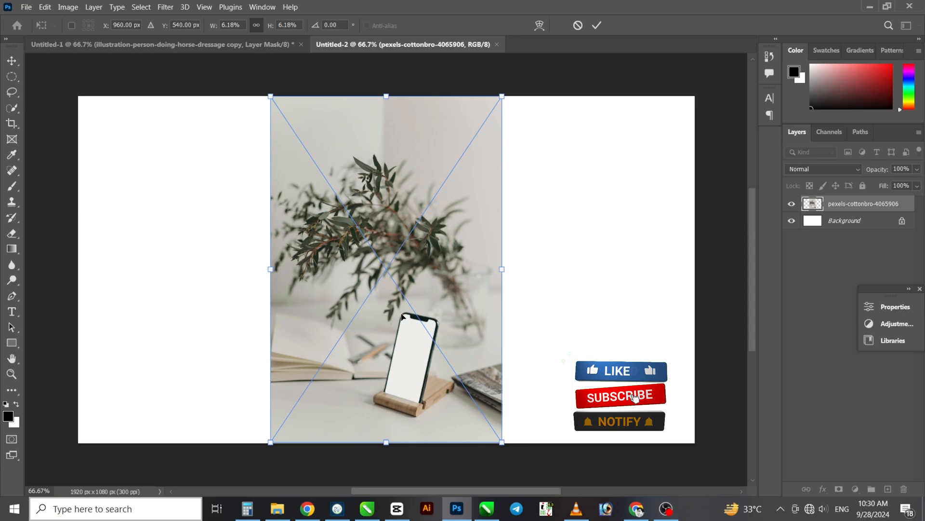
Scale the phone photo to about 20.06% and position it to fill the canvas, with the phone right of centre
{"action": "left_click_drag", "start_coordinate": [402, 316], "coordinate": [404, 185]}
{"action": "left_click_drag", "start_coordinate": [505, 313], "coordinate": [591, 388]}
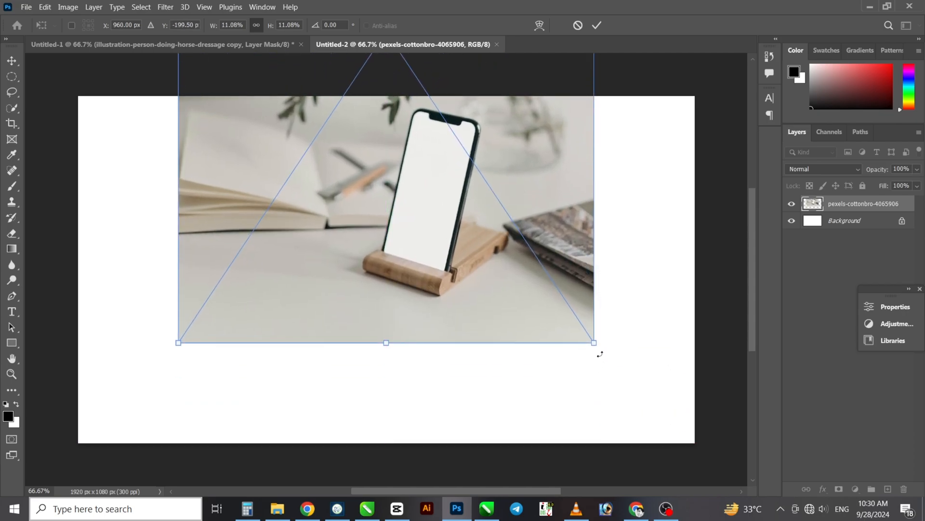
{"action": "left_click_drag", "start_coordinate": [595, 343], "coordinate": [563, 217]}
{"action": "left_click_drag", "start_coordinate": [681, 354], "coordinate": [712, 398]}
{"action": "left_click_drag", "start_coordinate": [500, 186], "coordinate": [316, 274]}
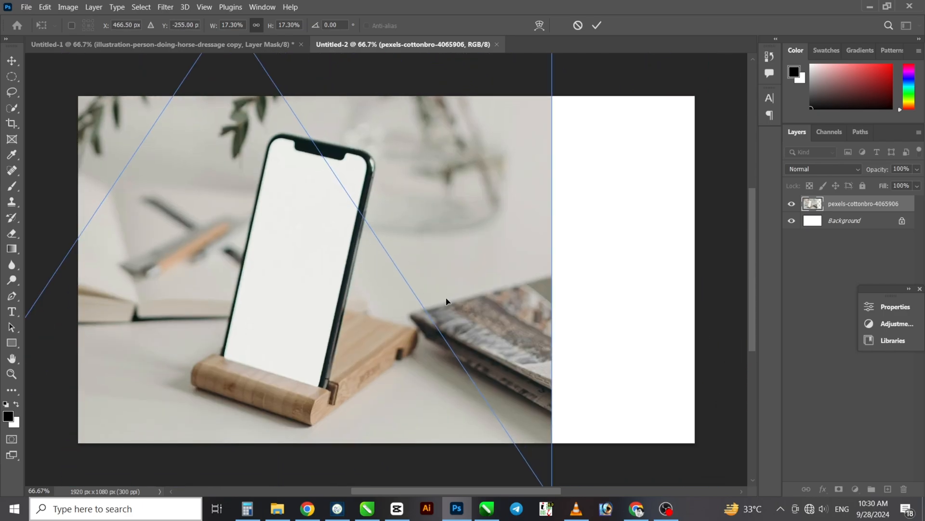
{"action": "left_click_drag", "start_coordinate": [380, 321], "coordinate": [537, 226]}
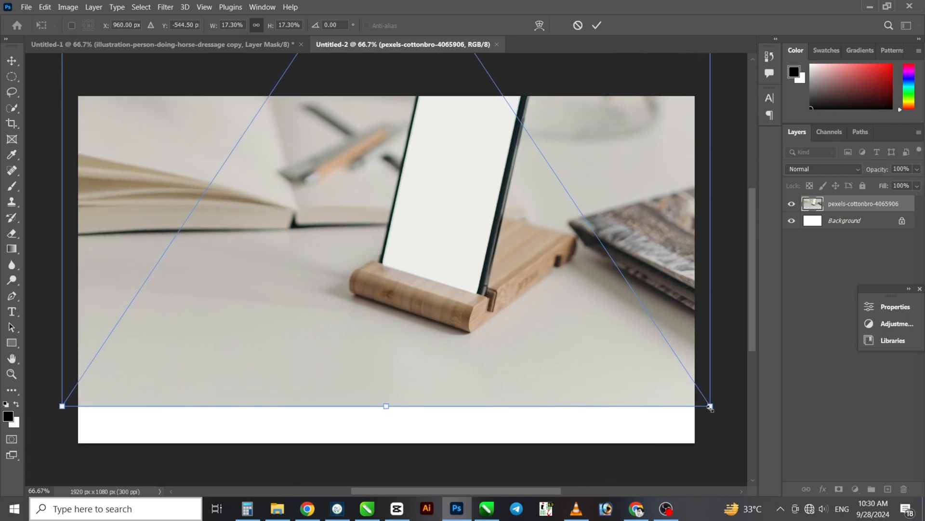
{"action": "left_click_drag", "start_coordinate": [710, 406], "coordinate": [738, 442]}
{"action": "left_click_drag", "start_coordinate": [529, 261], "coordinate": [574, 327]}
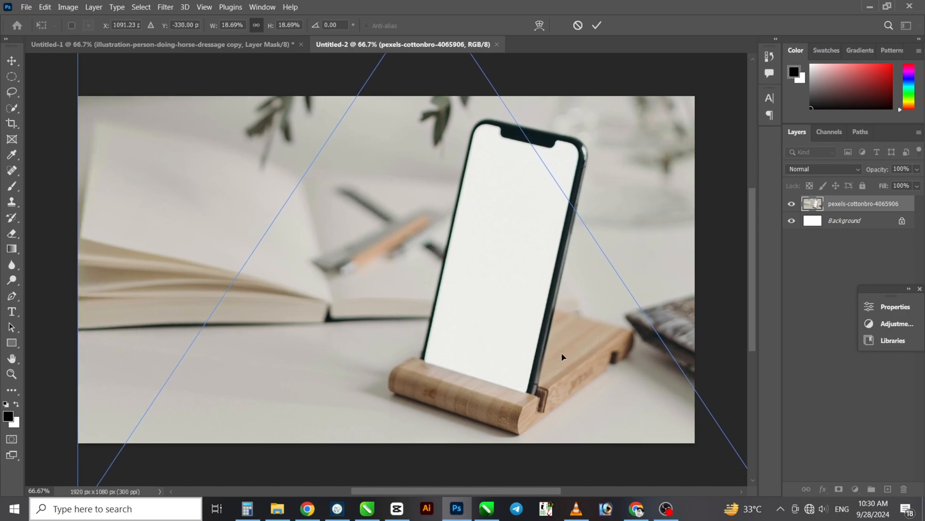
{"action": "left_click_drag", "start_coordinate": [529, 370], "coordinate": [393, 259]}
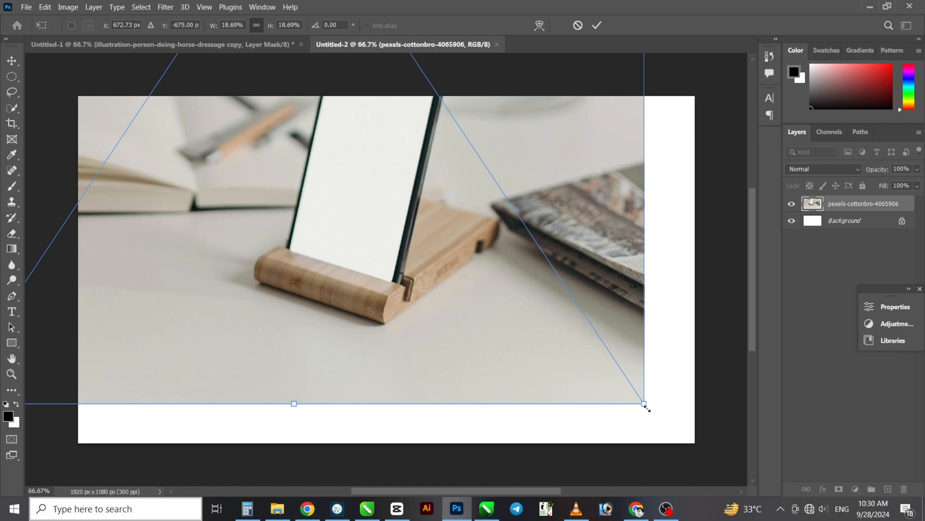
{"action": "left_click_drag", "start_coordinate": [646, 408], "coordinate": [673, 427]}
{"action": "left_click_drag", "start_coordinate": [537, 347], "coordinate": [638, 346]}
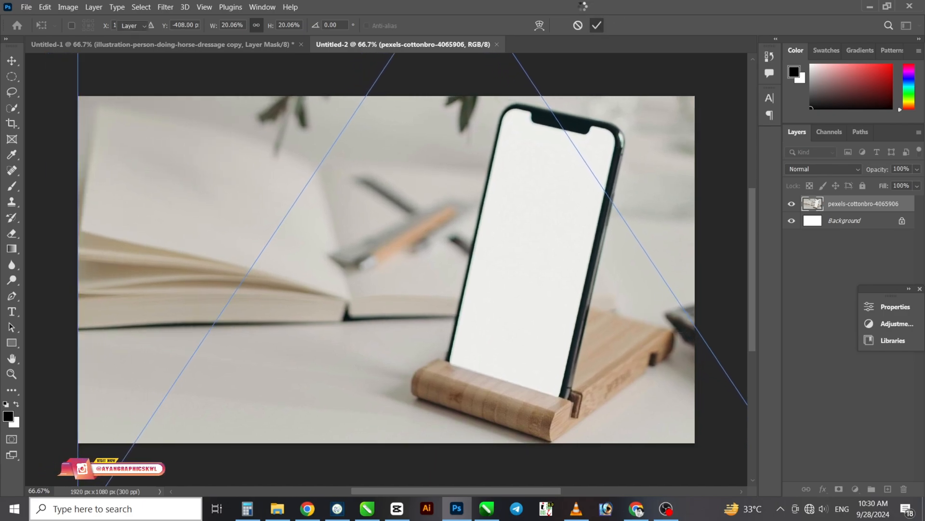
{"action": "key", "text": "Return"}
Place the illustration-person-doing-horse-dressage image from the Downloads folder and flip it horizontally
{"action": "left_click", "coordinate": [283, 511]}
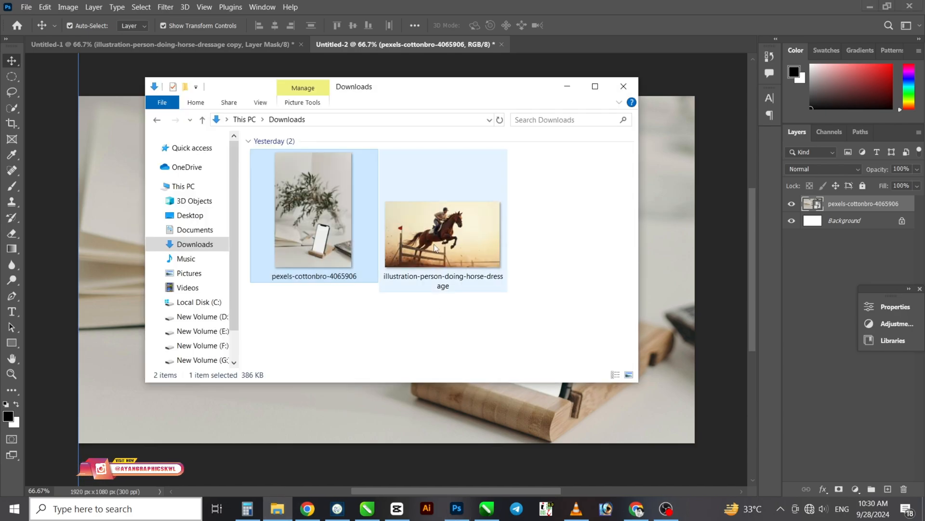
{"action": "left_click_drag", "start_coordinate": [444, 202], "coordinate": [137, 237]}
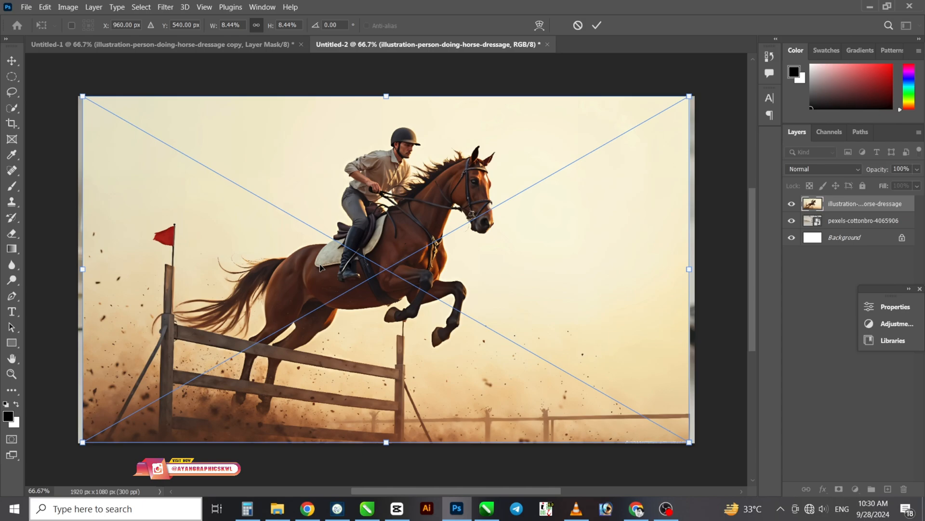
{"action": "right_click", "coordinate": [337, 251]}
{"action": "left_click", "coordinate": [369, 466]}
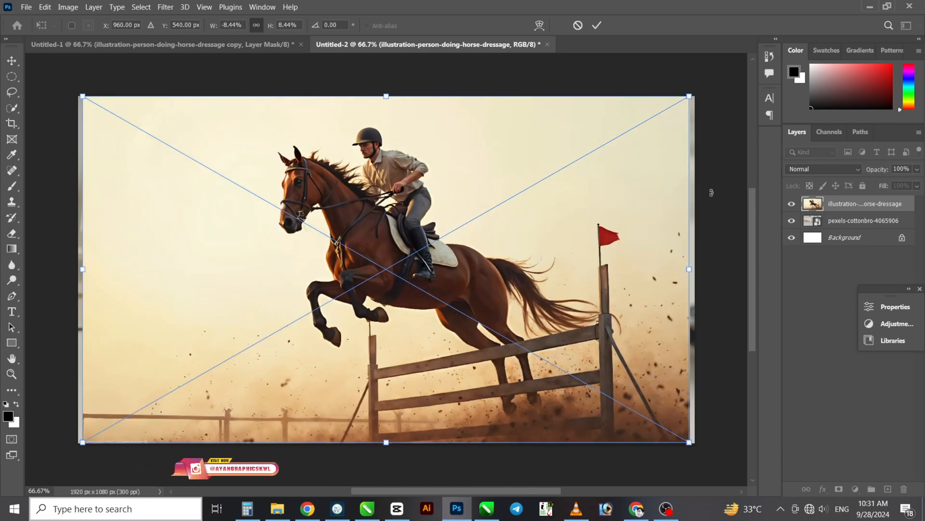
Shrink the horse image to about 5.90%, tilt it clockwise to match the phone's lean, and lower its opacity to 43%
{"action": "left_click_drag", "start_coordinate": [690, 96], "coordinate": [624, 243]}
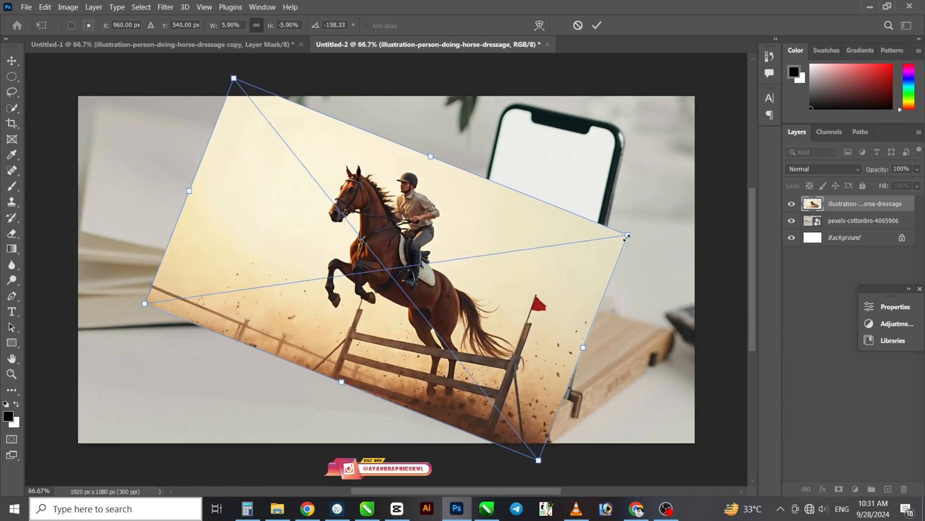
{"action": "left_click", "coordinate": [916, 169]}
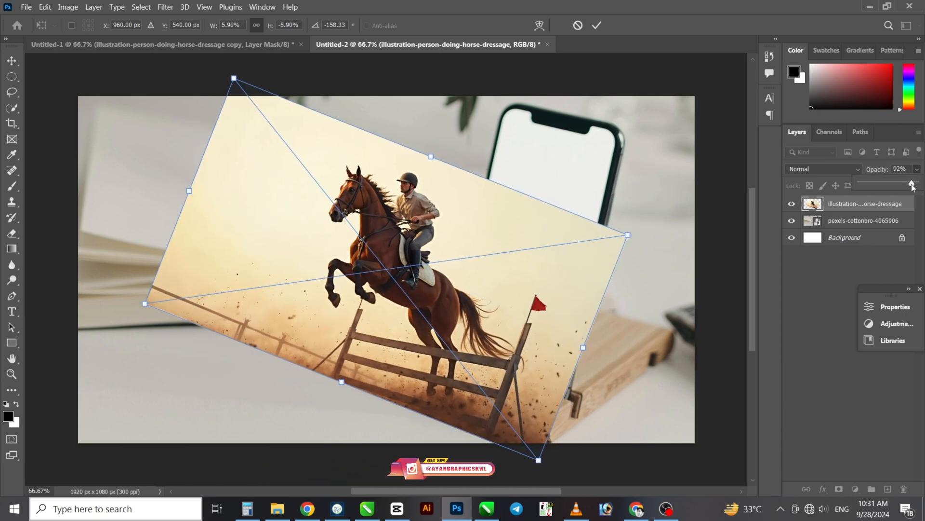
{"action": "left_click_drag", "start_coordinate": [916, 183], "coordinate": [847, 195]}
Fit the horse image over the phone at about 7.72% scale and -155.15° rotation, with the horse's front extending beyond the screen
{"action": "left_click_drag", "start_coordinate": [427, 320], "coordinate": [506, 298]}
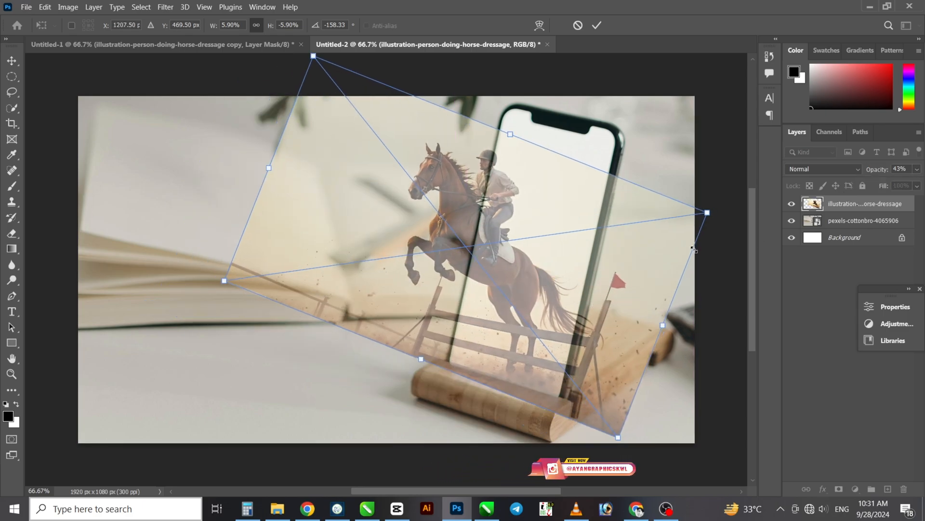
{"action": "mouse_move", "coordinate": [708, 213]}
{"action": "left_mouse_down"}
{"action": "mouse_move", "coordinate": [747, 198]}
{"action": "mouse_move", "coordinate": [720, 202]}
{"action": "left_mouse_up"}
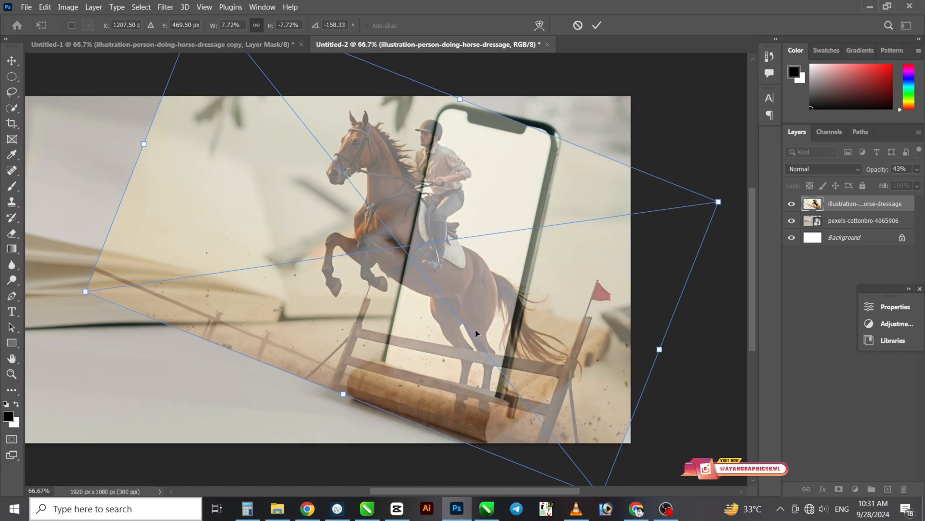
{"action": "left_click_drag", "start_coordinate": [476, 336], "coordinate": [484, 326]}
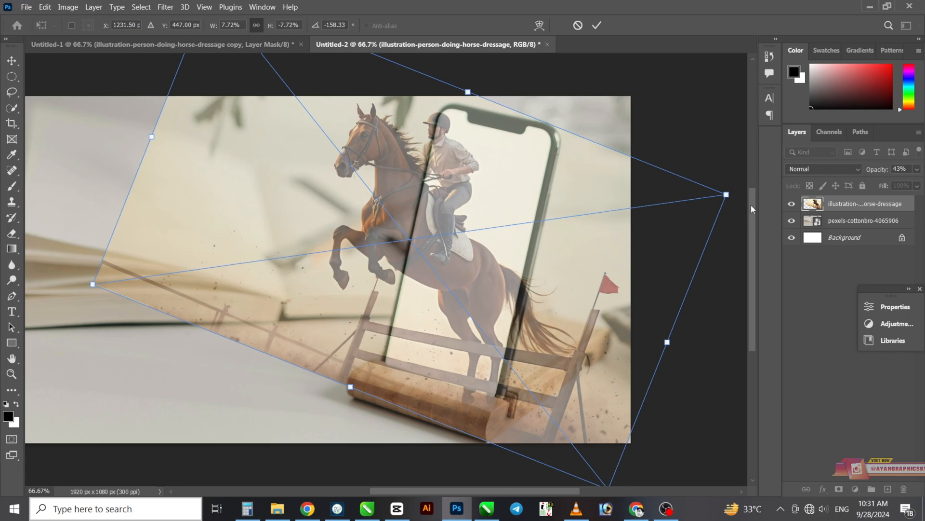
{"action": "left_click_drag", "start_coordinate": [742, 193], "coordinate": [744, 207]}
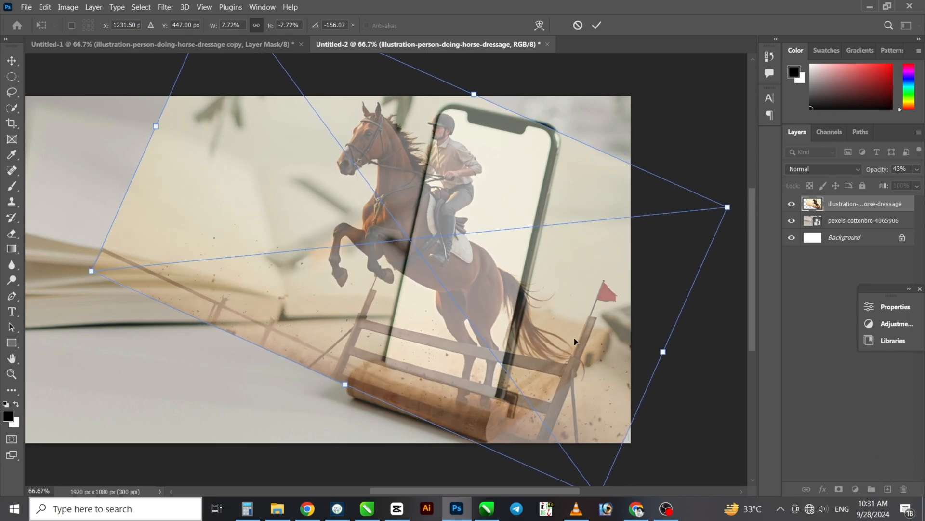
{"action": "left_click_drag", "start_coordinate": [555, 327], "coordinate": [559, 325]}
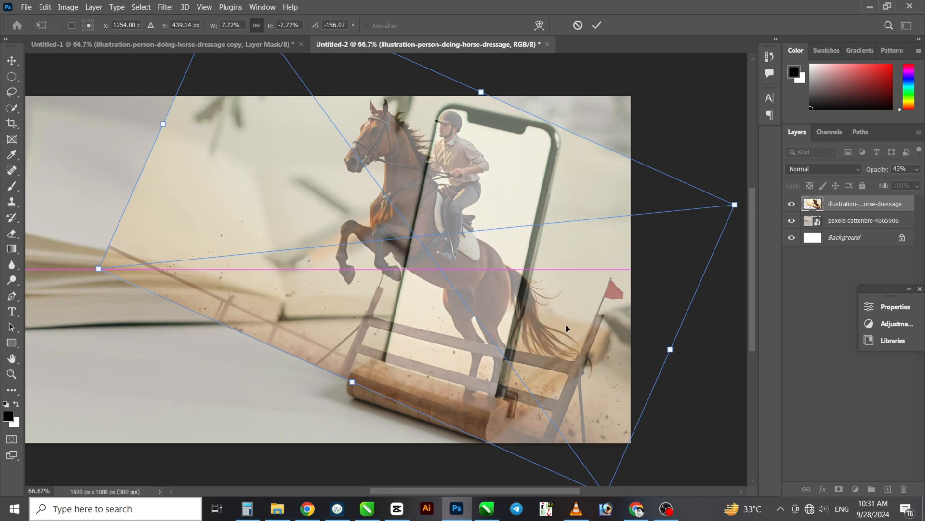
{"action": "left_click_drag", "start_coordinate": [745, 202], "coordinate": [750, 211]}
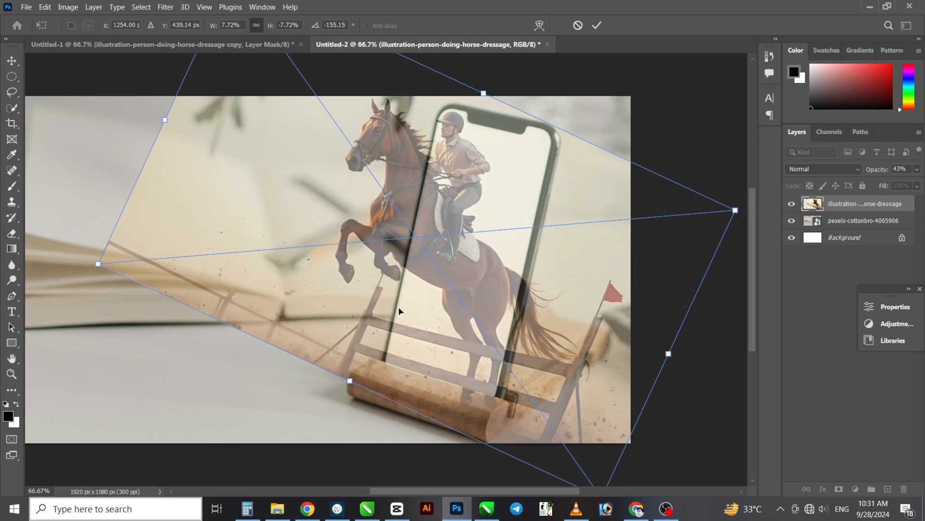
{"action": "left_click_drag", "start_coordinate": [420, 302], "coordinate": [410, 303]}
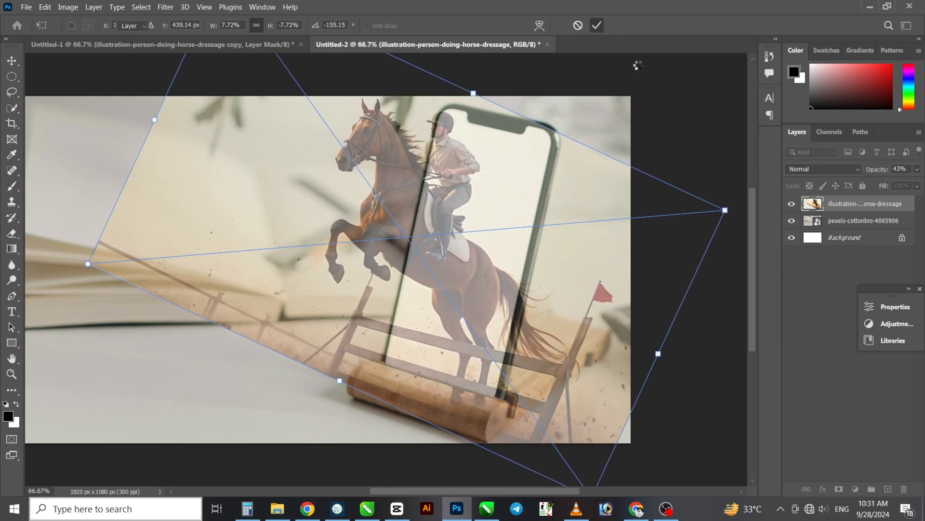
Hide the horse layer and select the phone's white screen on the phone photo layer with the Quick Selection tool
{"action": "left_click", "coordinate": [795, 205]}
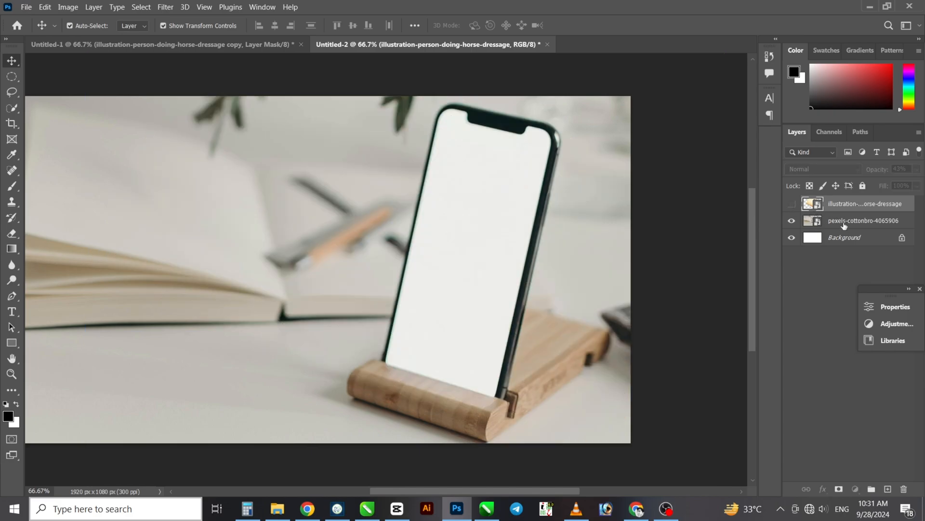
{"action": "left_click", "coordinate": [844, 224]}
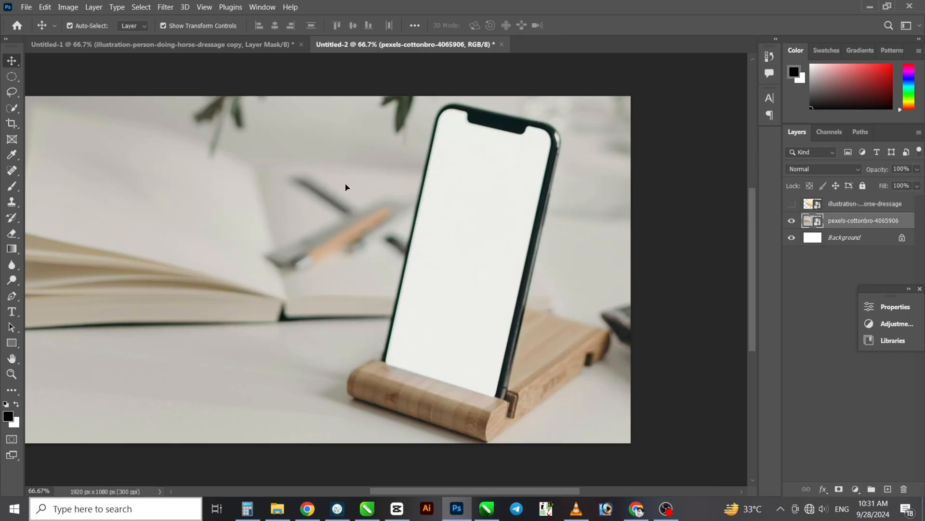
{"action": "left_click", "coordinate": [14, 108]}
{"action": "left_click", "coordinate": [50, 119]}
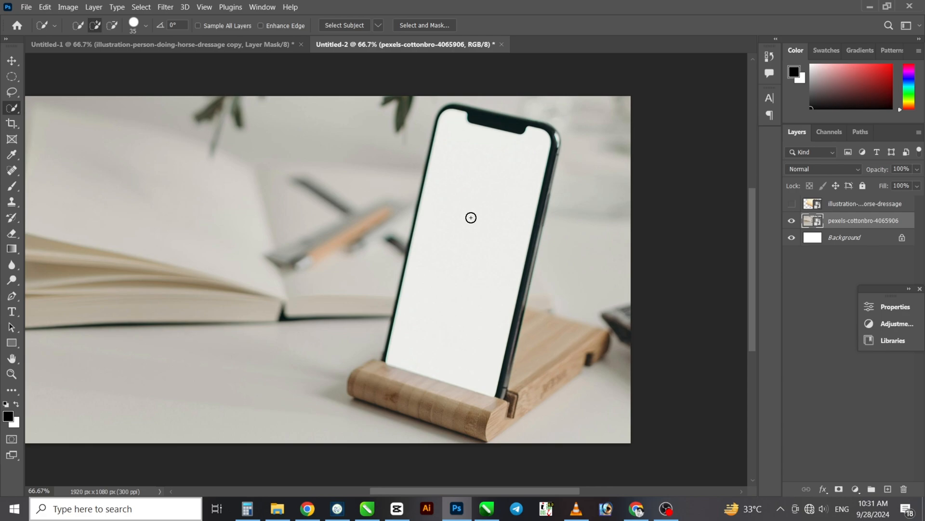
{"action": "left_click", "coordinate": [454, 248]}
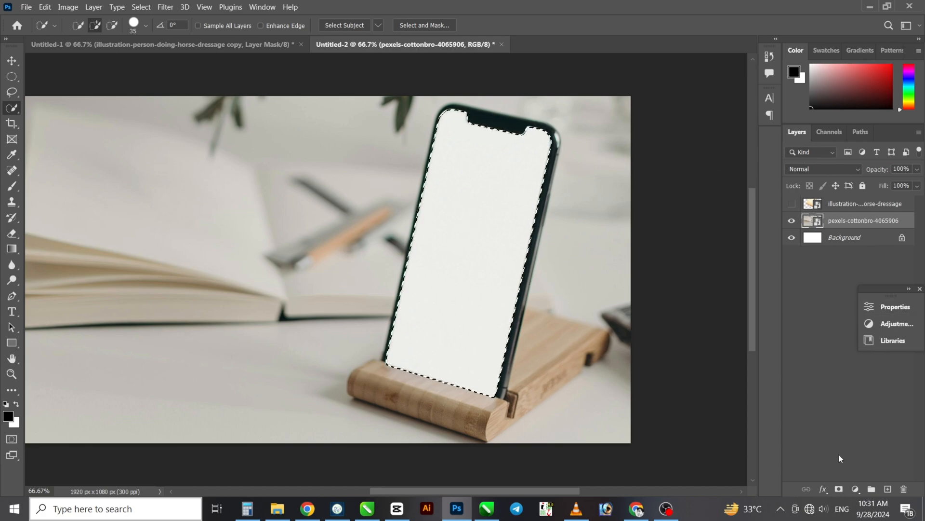
Turn the screen selection into an inverted layer mask and move that mask onto the horse layer
{"action": "left_click", "coordinate": [841, 488]}
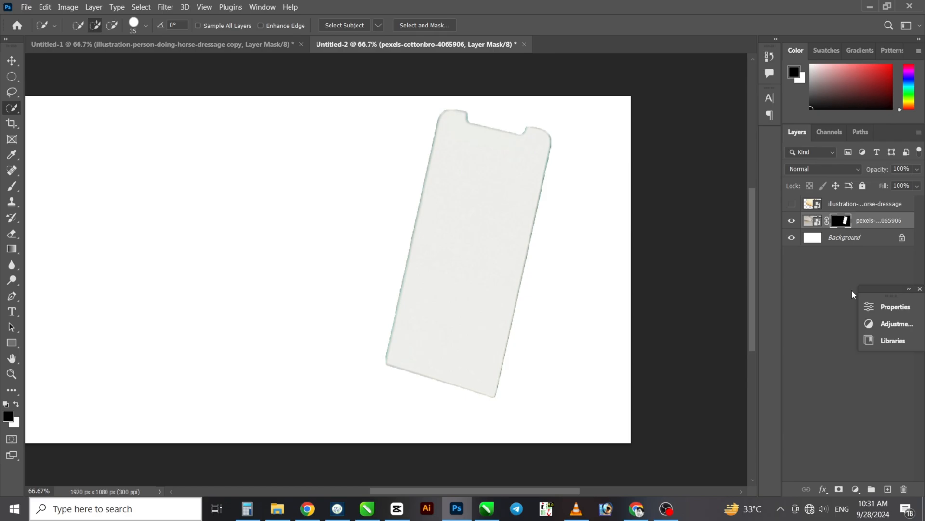
{"action": "key", "text": "ctrl+i"}
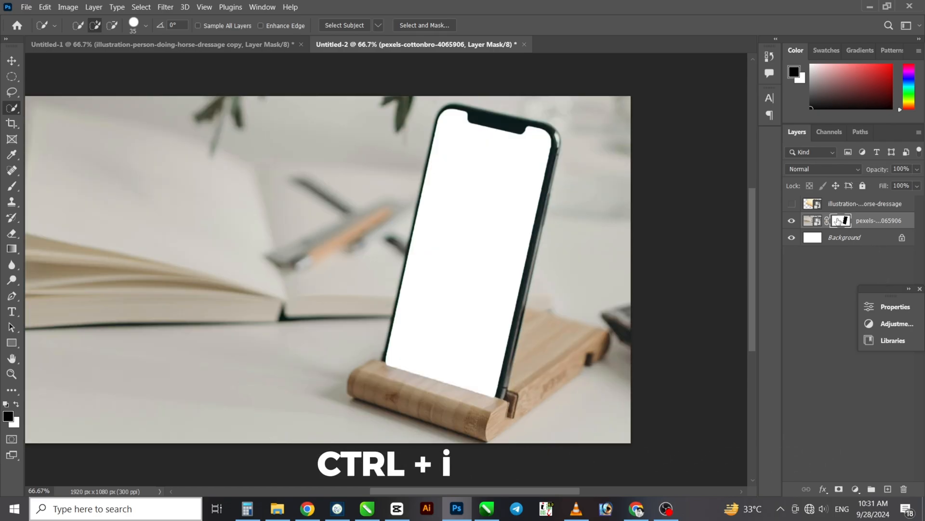
{"action": "left_click_drag", "start_coordinate": [837, 220], "coordinate": [842, 203]}
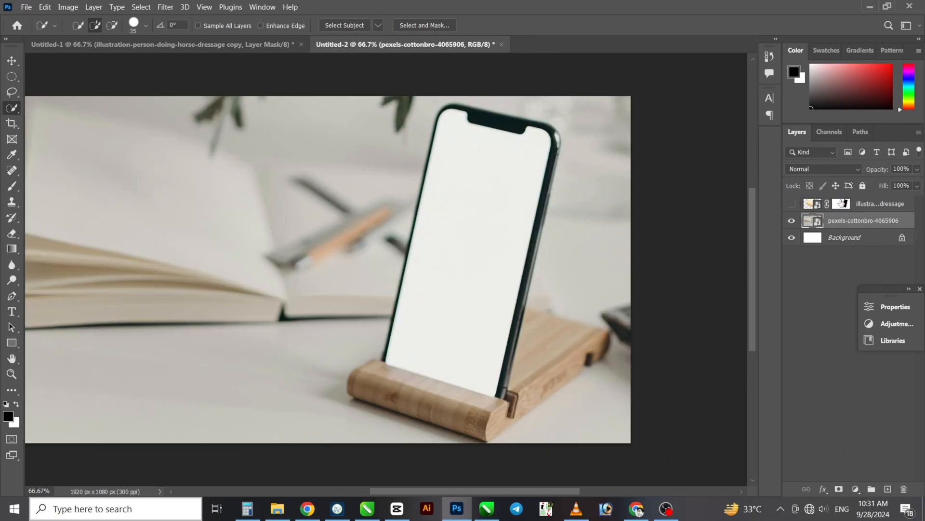
Show the horse layer with its mask inverted so only the phone screen area is revealed, and set its opacity to 100%
{"action": "left_click", "coordinate": [792, 204]}
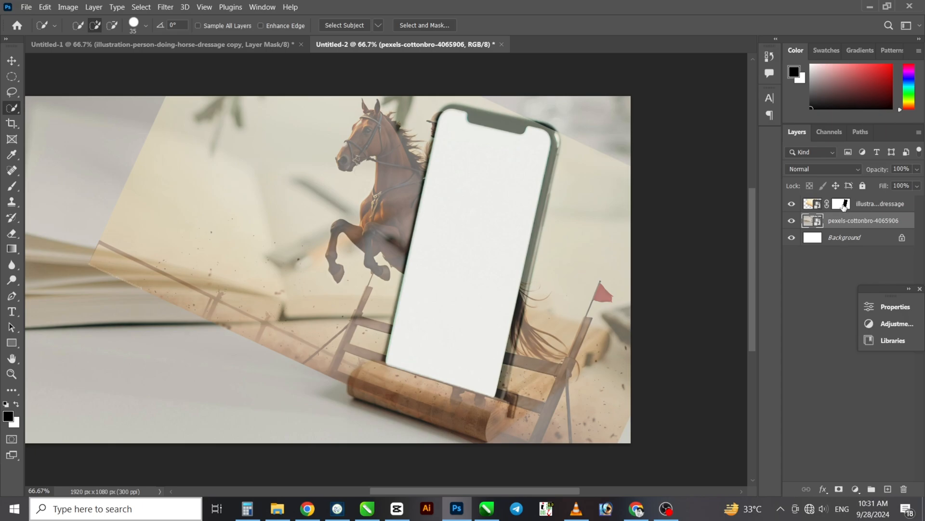
{"action": "left_click", "coordinate": [841, 204]}
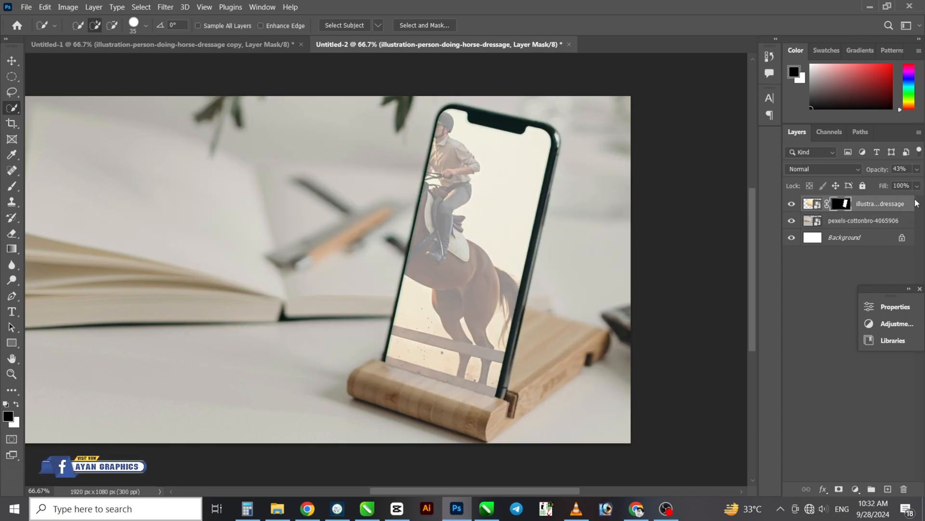
{"action": "left_click", "coordinate": [918, 170]}
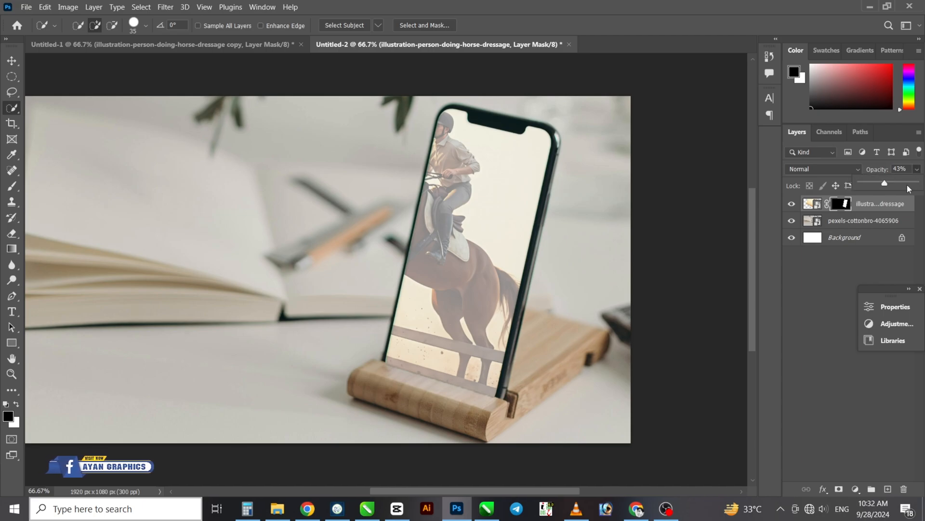
{"action": "left_click_drag", "start_coordinate": [849, 180], "coordinate": [843, 180]}
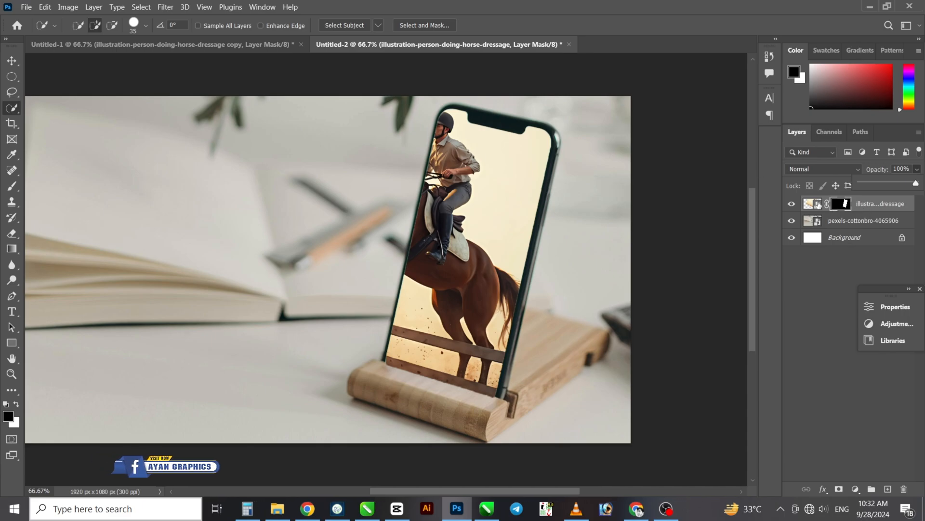
Duplicate the masked horse layer and delete the layer mask from the copy
{"action": "left_click", "coordinate": [816, 204]}
{"action": "left_click_drag", "start_coordinate": [857, 205], "coordinate": [888, 489]}
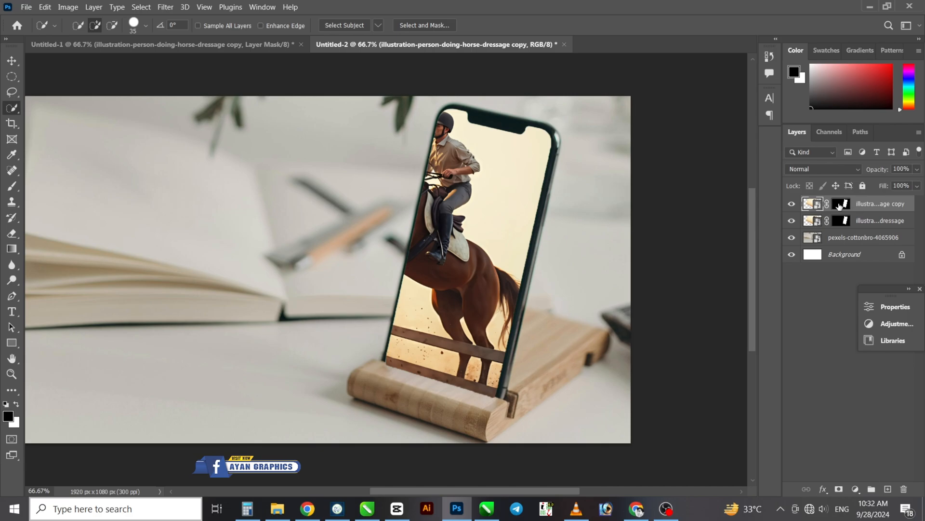
{"action": "right_click", "coordinate": [812, 203]}
{"action": "left_click", "coordinate": [866, 195]}
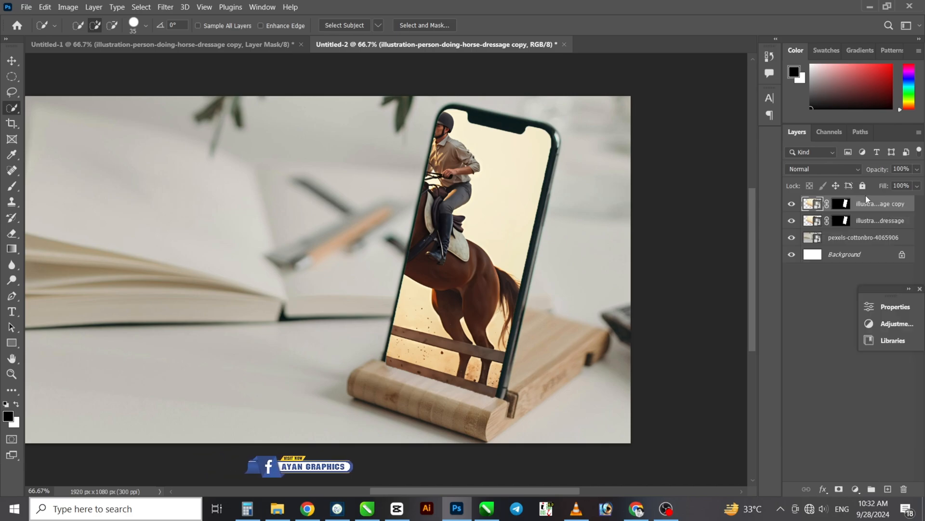
{"action": "right_click", "coordinate": [848, 205]}
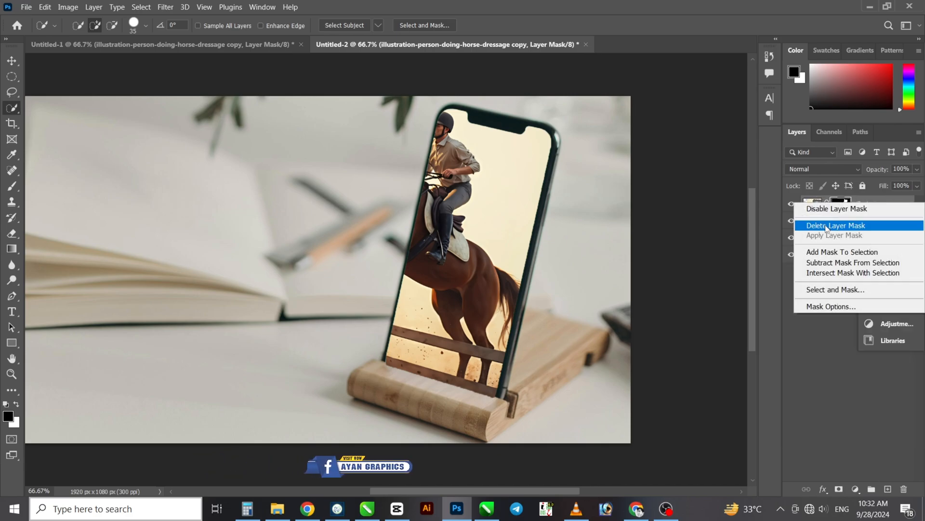
{"action": "left_click", "coordinate": [839, 225]}
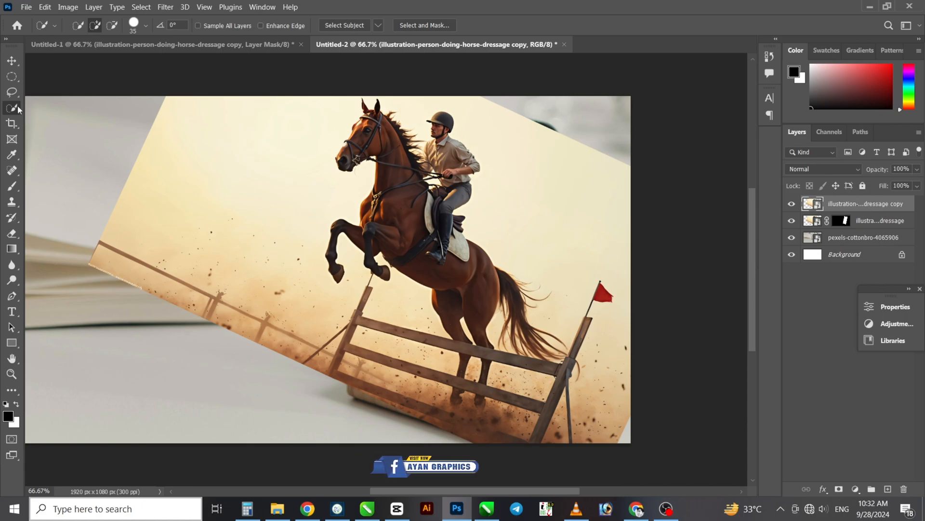
Mask the copied horse layer to show only the horse and rider, using a subject selection with the fence subtracted
{"action": "left_click", "coordinate": [141, 7]}
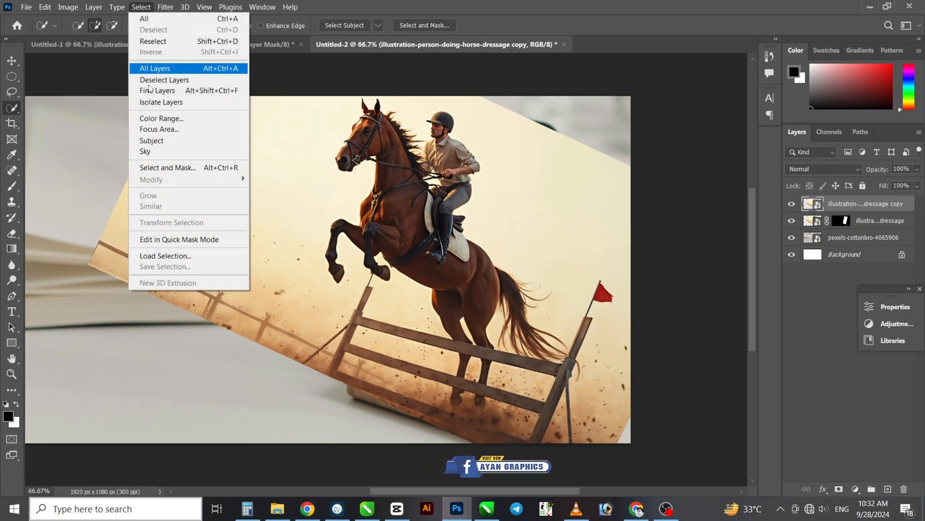
{"action": "left_click", "coordinate": [151, 142]}
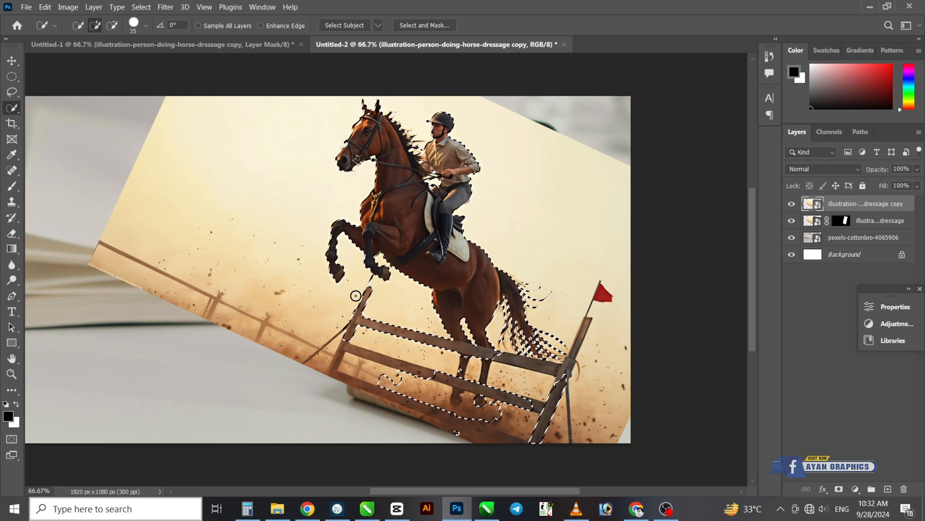
{"action": "key", "text": "alt"}
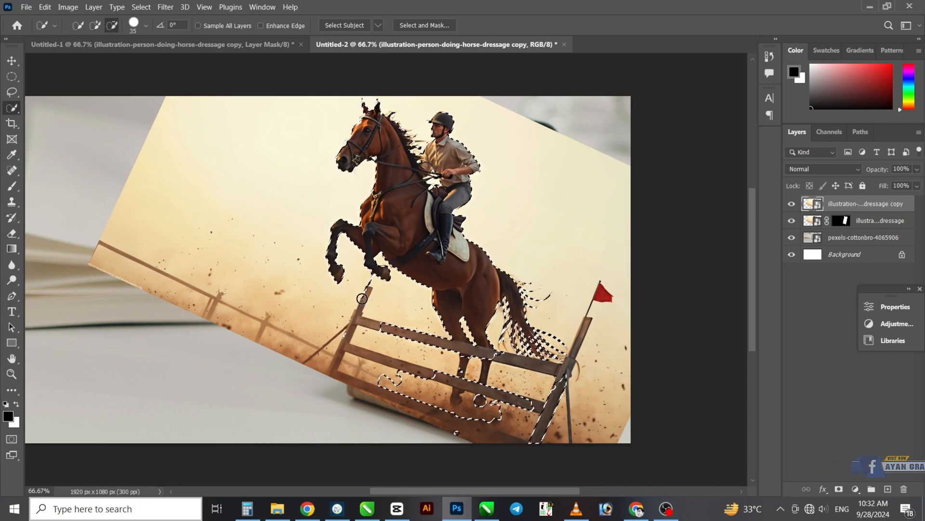
{"action": "left_click_drag", "start_coordinate": [337, 329], "coordinate": [377, 328]}
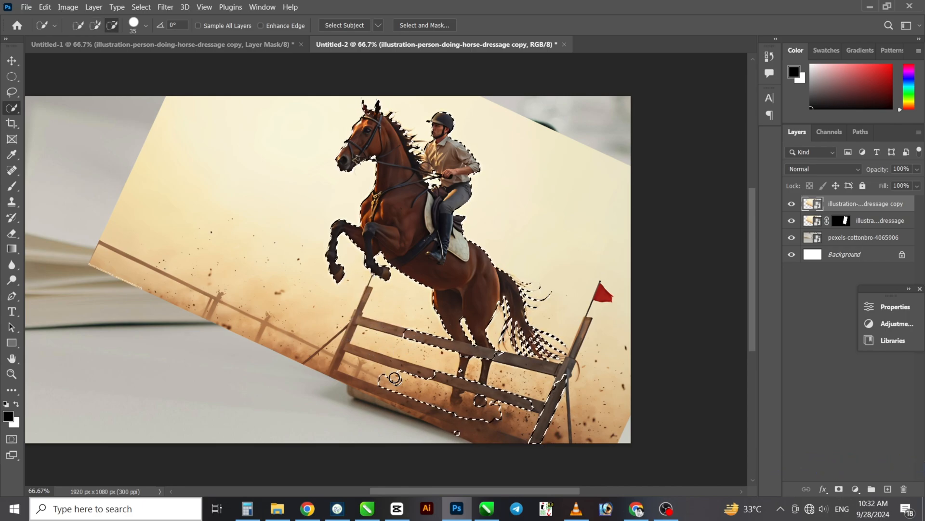
{"action": "mouse_move", "coordinate": [395, 378]}
{"action": "left_mouse_down"}
{"action": "mouse_move", "coordinate": [446, 405]}
{"action": "mouse_move", "coordinate": [382, 386]}
{"action": "mouse_move", "coordinate": [413, 390]}
{"action": "mouse_move", "coordinate": [413, 378]}
{"action": "mouse_move", "coordinate": [433, 371]}
{"action": "mouse_move", "coordinate": [412, 339]}
{"action": "mouse_move", "coordinate": [417, 330]}
{"action": "mouse_move", "coordinate": [457, 354]}
{"action": "mouse_move", "coordinate": [477, 407]}
{"action": "mouse_move", "coordinate": [485, 387]}
{"action": "left_mouse_up"}
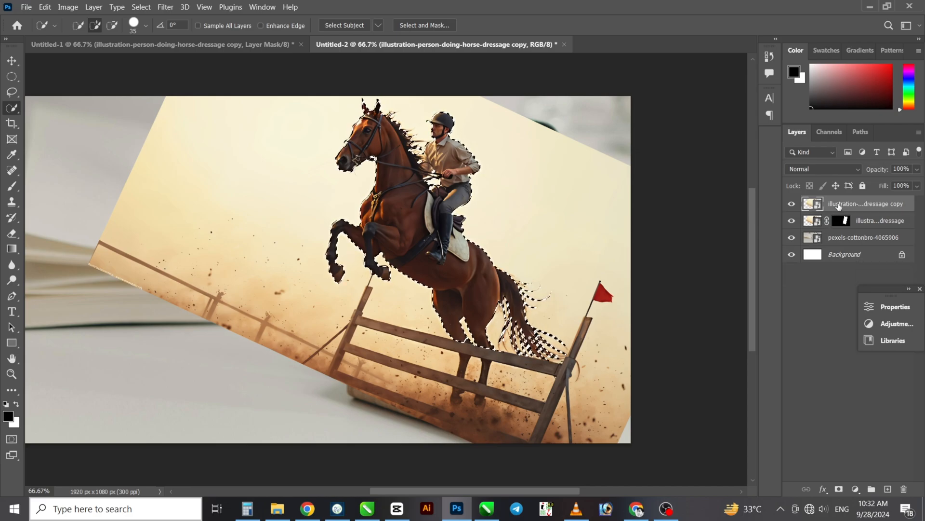
{"action": "left_click", "coordinate": [839, 490]}
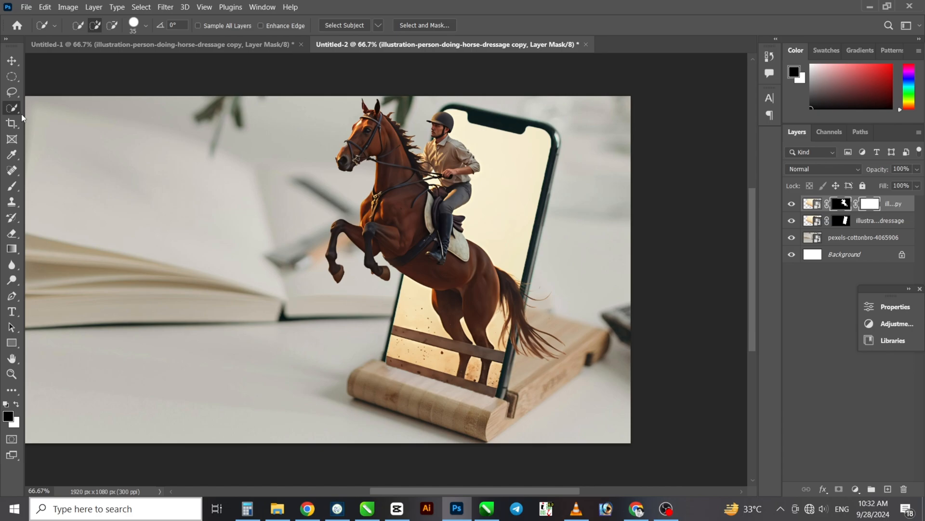
Paint black on the copied layer's mask with a 200 px Soft Round brush to hide the tail extending past the phone's edge
{"action": "right_click", "coordinate": [18, 187]}
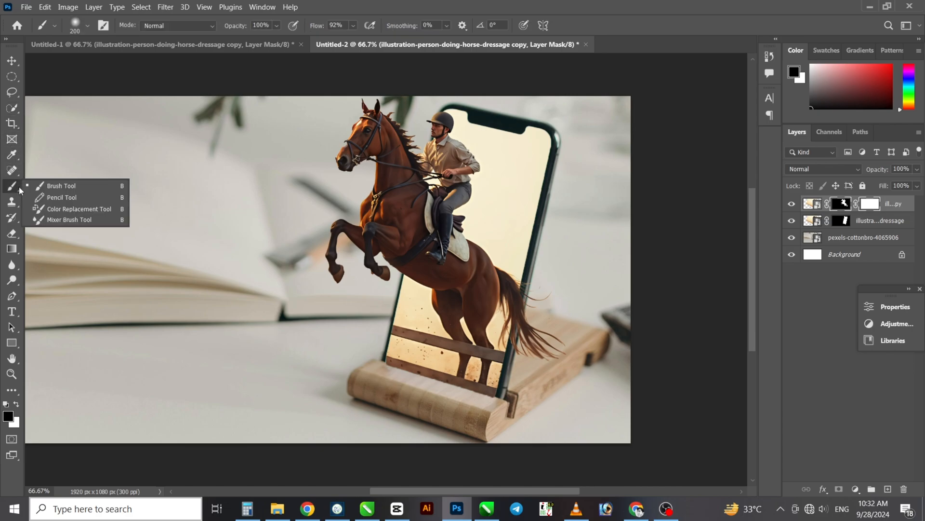
{"action": "left_click", "coordinate": [49, 186]}
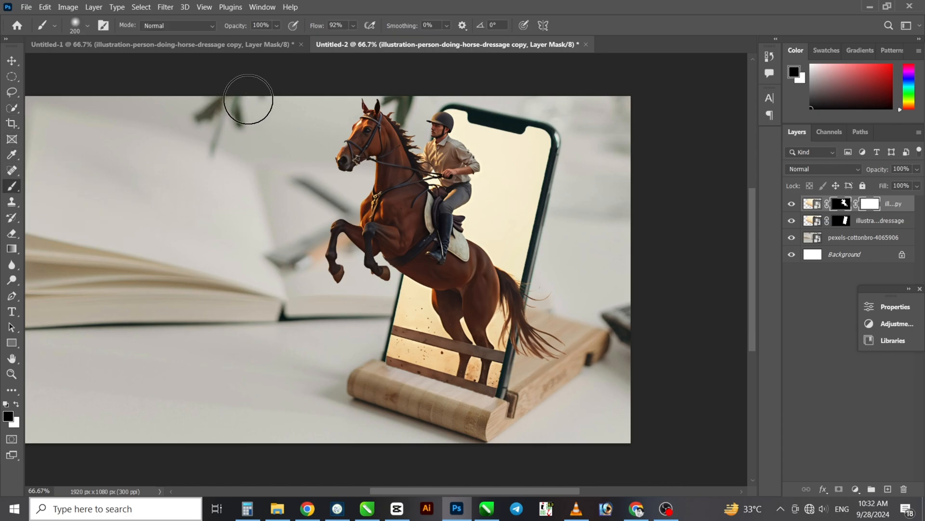
{"action": "left_click", "coordinate": [86, 27]}
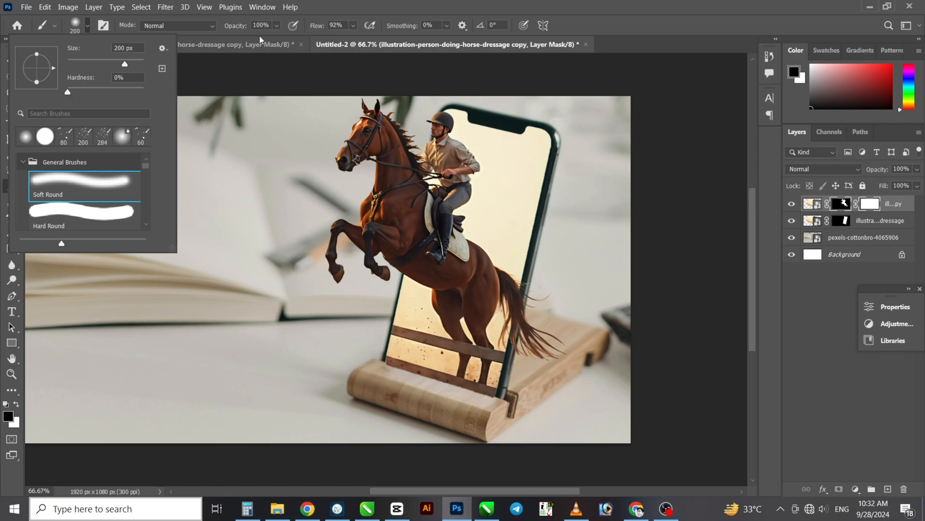
{"action": "left_click", "coordinate": [271, 25]}
{"action": "left_click", "coordinate": [352, 25]}
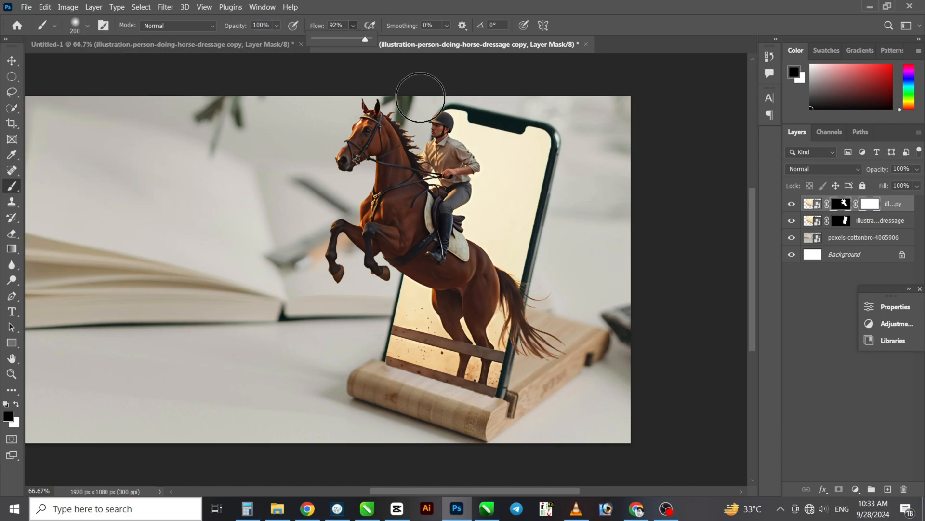
{"action": "left_click_drag", "start_coordinate": [569, 284], "coordinate": [562, 294]}
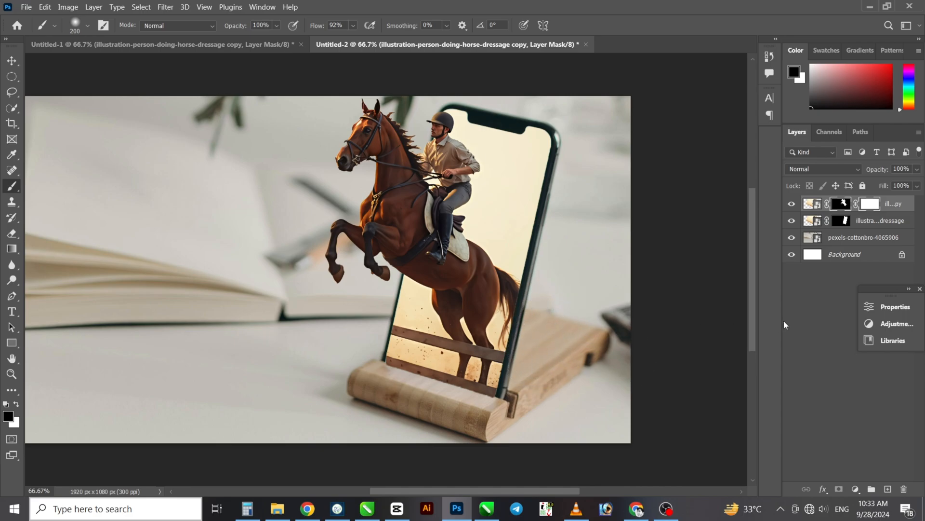
Place a new text line over the open book and set its color to black (000000)
{"action": "left_click_drag", "start_coordinate": [179, 220], "coordinate": [236, 219]}
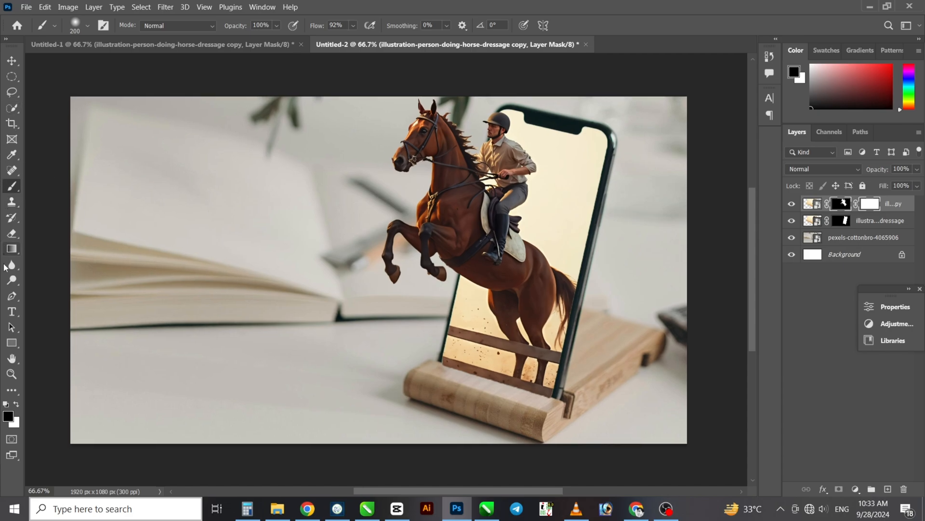
{"action": "key", "text": "t"}
{"action": "left_click", "coordinate": [228, 219]}
{"action": "left_click", "coordinate": [482, 25]}
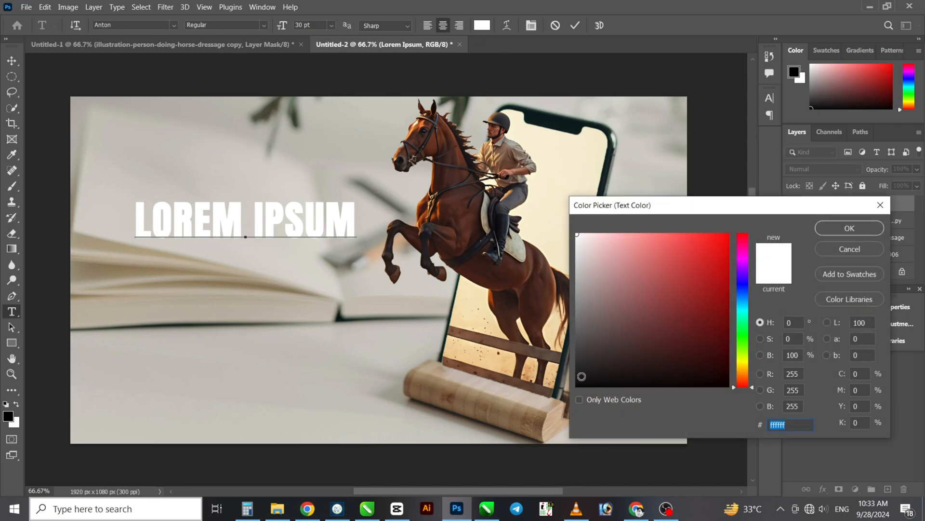
{"action": "type", "text": "000000"}
{"action": "left_click", "coordinate": [840, 227]}
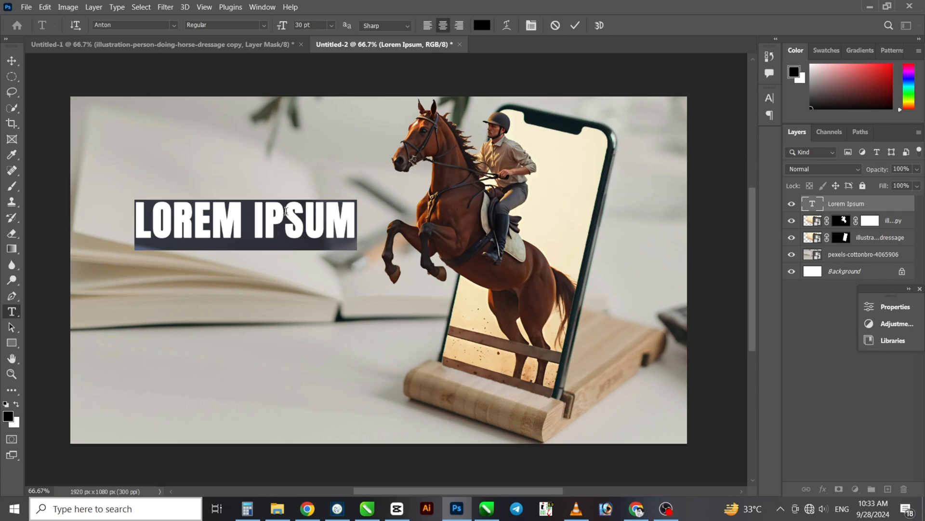
Replace the placeholder text with POP OUT EFFECT
{"action": "type", "text": "O"}
{"action": "key", "text": "BackSpace"}
{"action": "key", "text": "BackSpace"}
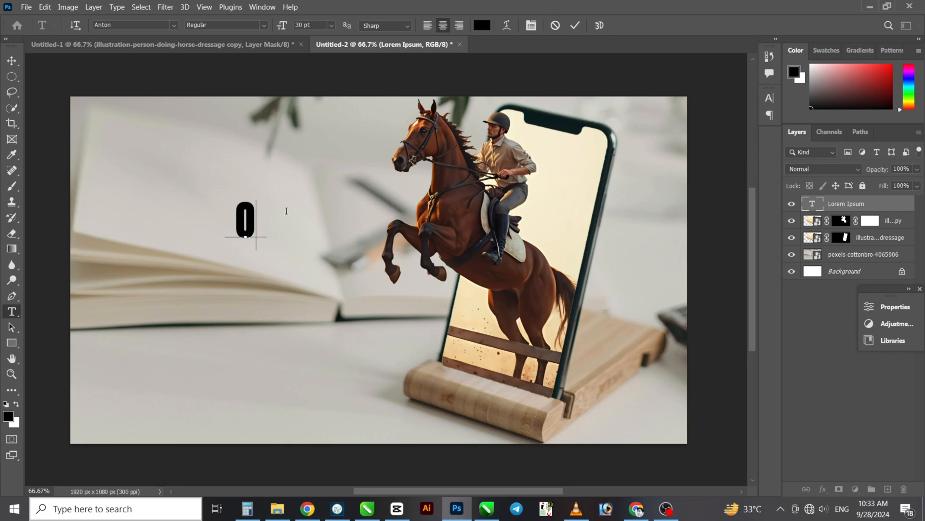
{"action": "type", "text": "POP OUT"}
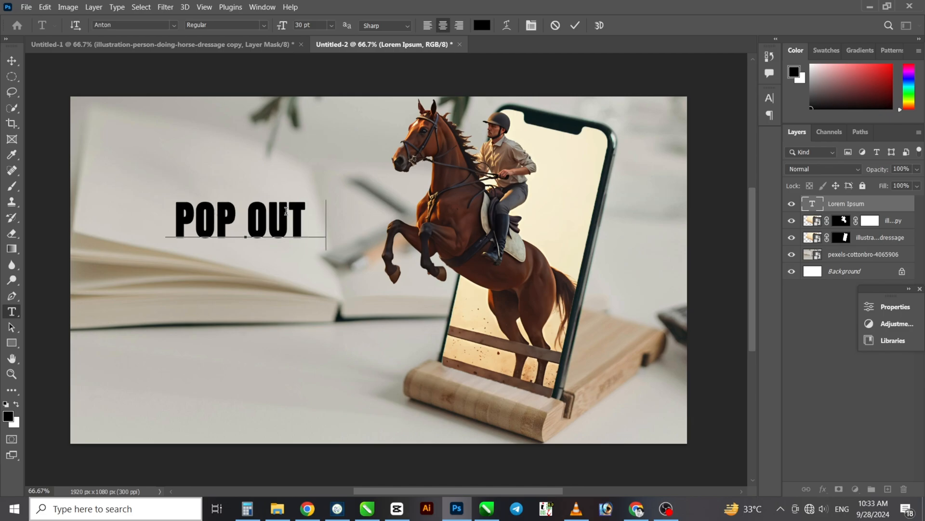
{"action": "type", "text": " EFFECT"}
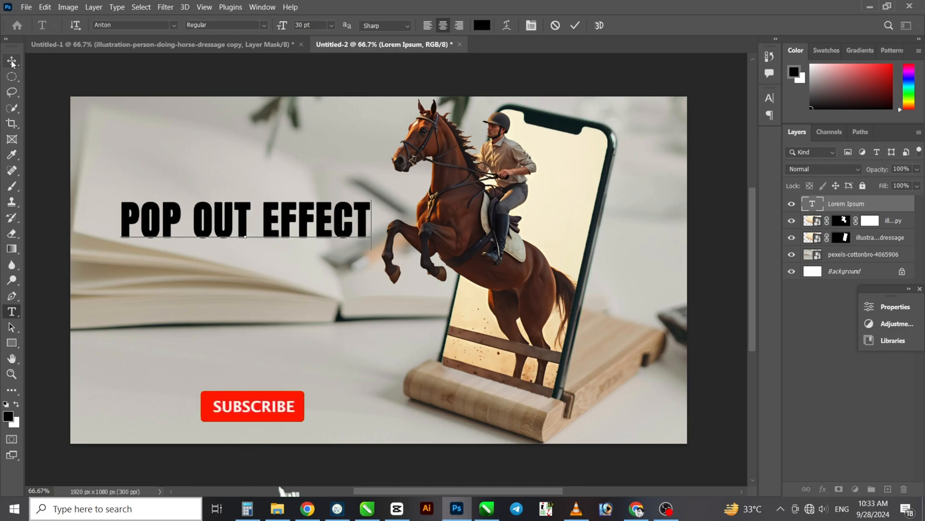
Move the POP OUT EFFECT text up beside the horse's head and duplicate it with a slight offset
{"action": "left_click", "coordinate": [12, 61]}
{"action": "left_click_drag", "start_coordinate": [271, 226], "coordinate": [263, 193]}
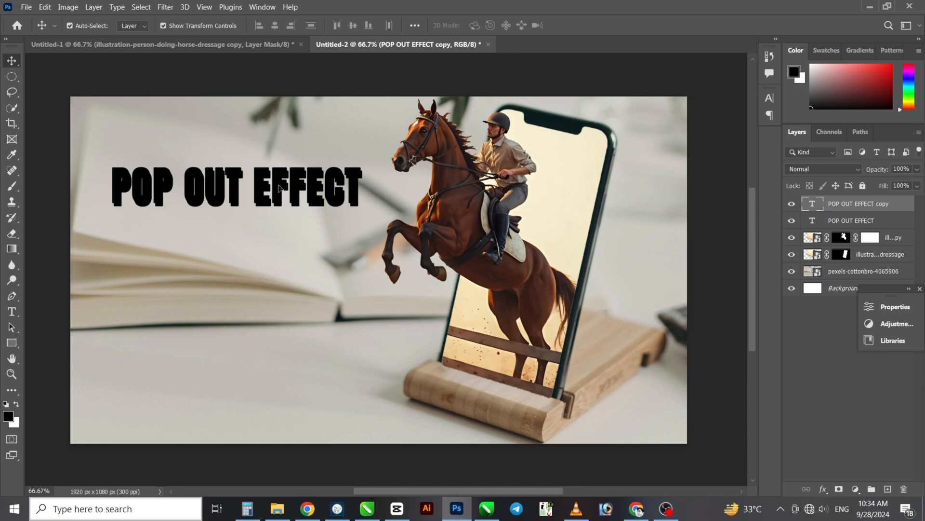
Recolor the text copy white (ffffff) and nudge it up and left so the black text forms its shadow
{"action": "double_click", "coordinate": [309, 200]}
{"action": "left_click", "coordinate": [482, 26]}
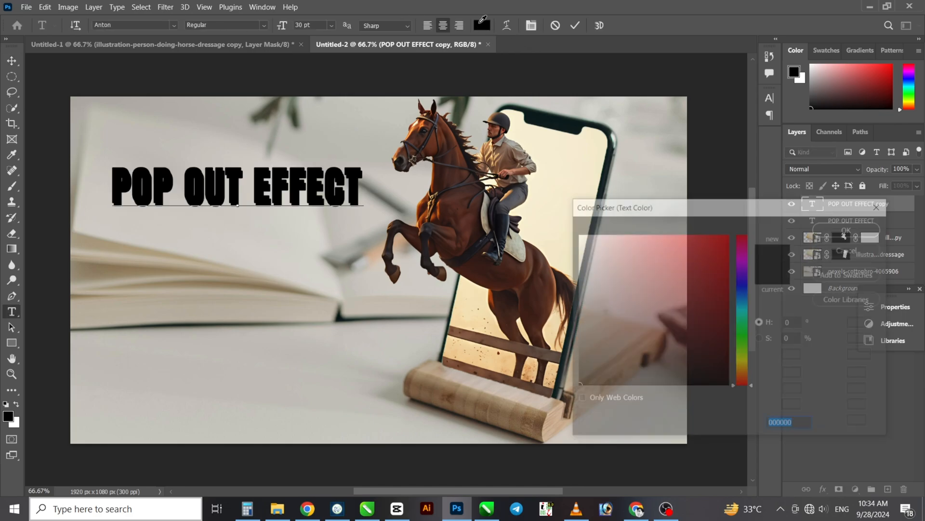
{"action": "type", "text": "ffffff"}
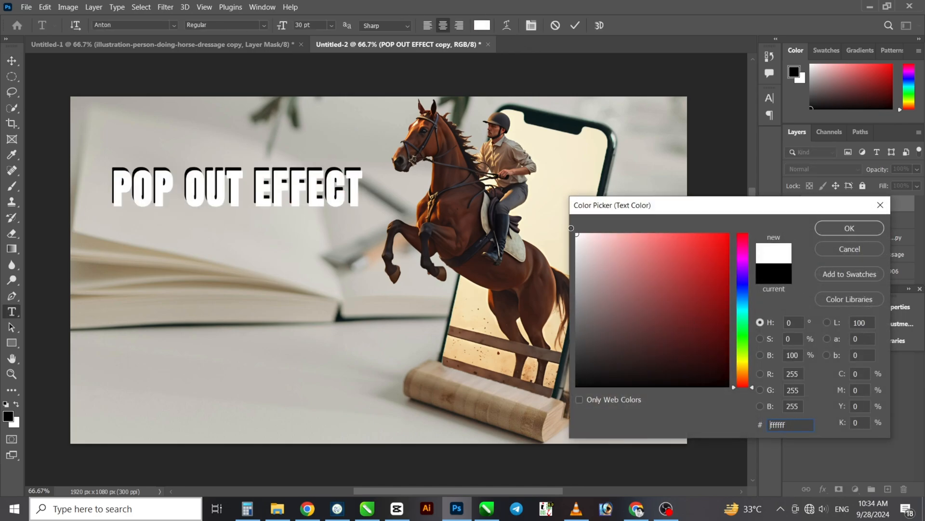
{"action": "left_click", "coordinate": [847, 230]}
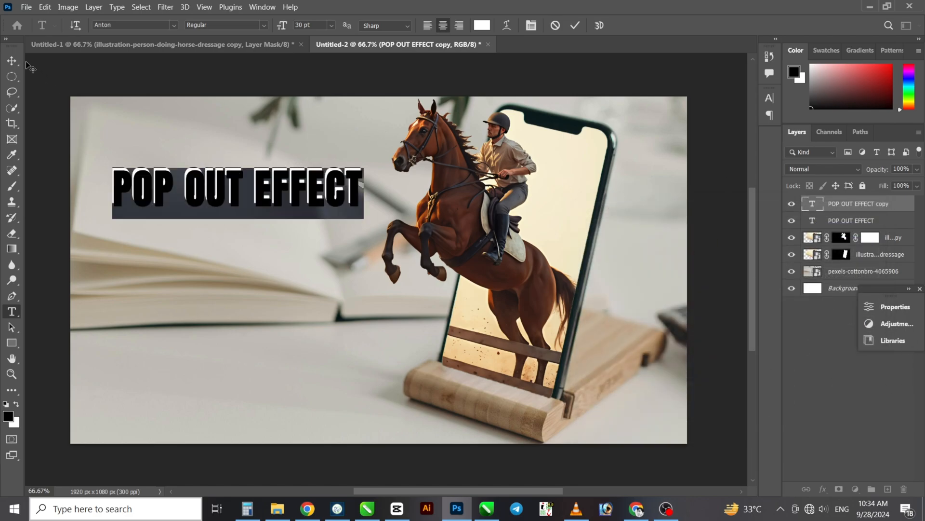
{"action": "left_click", "coordinate": [11, 61]}
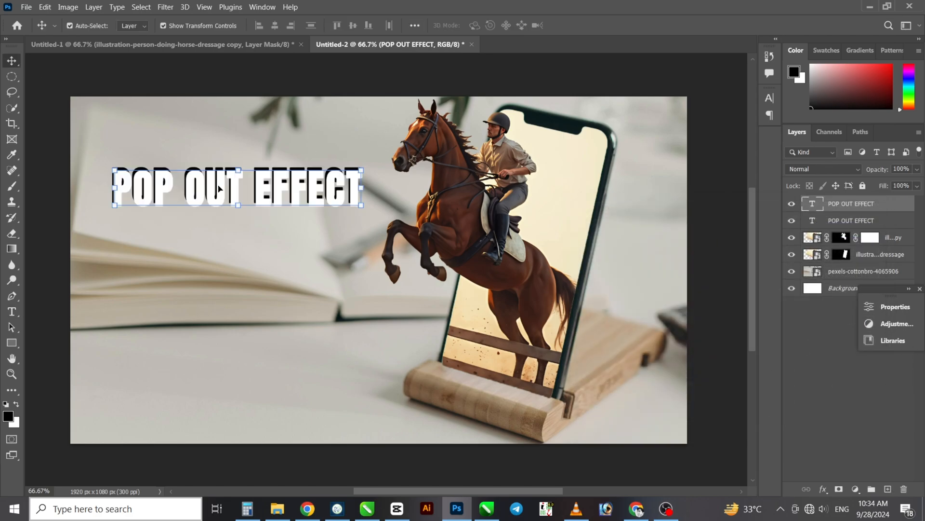
{"action": "left_click_drag", "start_coordinate": [221, 190], "coordinate": [218, 182]}
{"action": "left_click", "coordinate": [76, 71]}
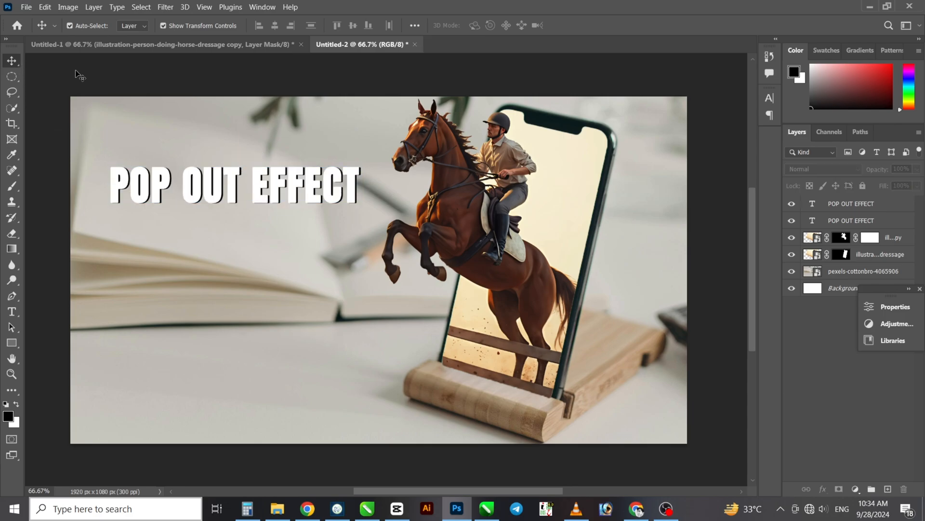